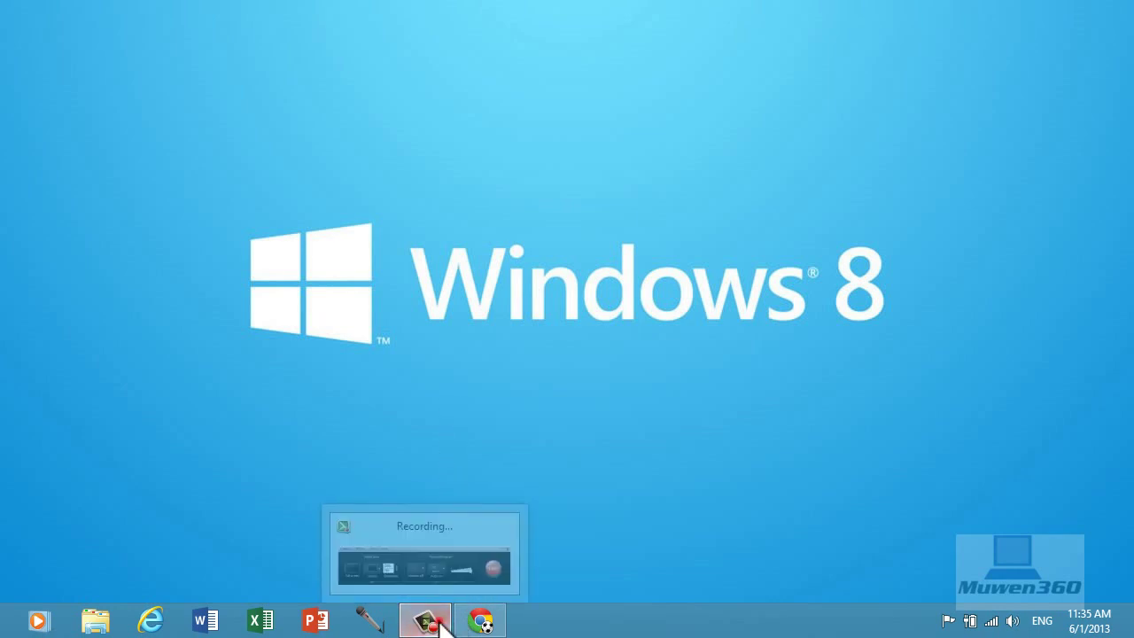
Restore the recorder controls and show the Statistics, Duration, Audio and Effects toolbars
left_click(440, 625)
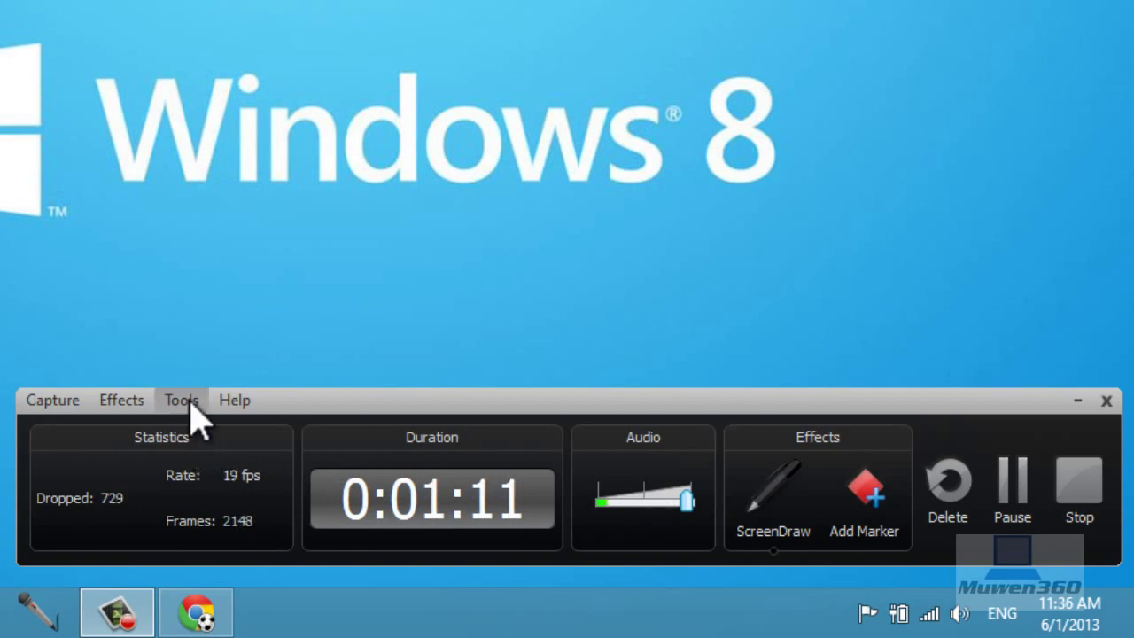
left_click(186, 401)
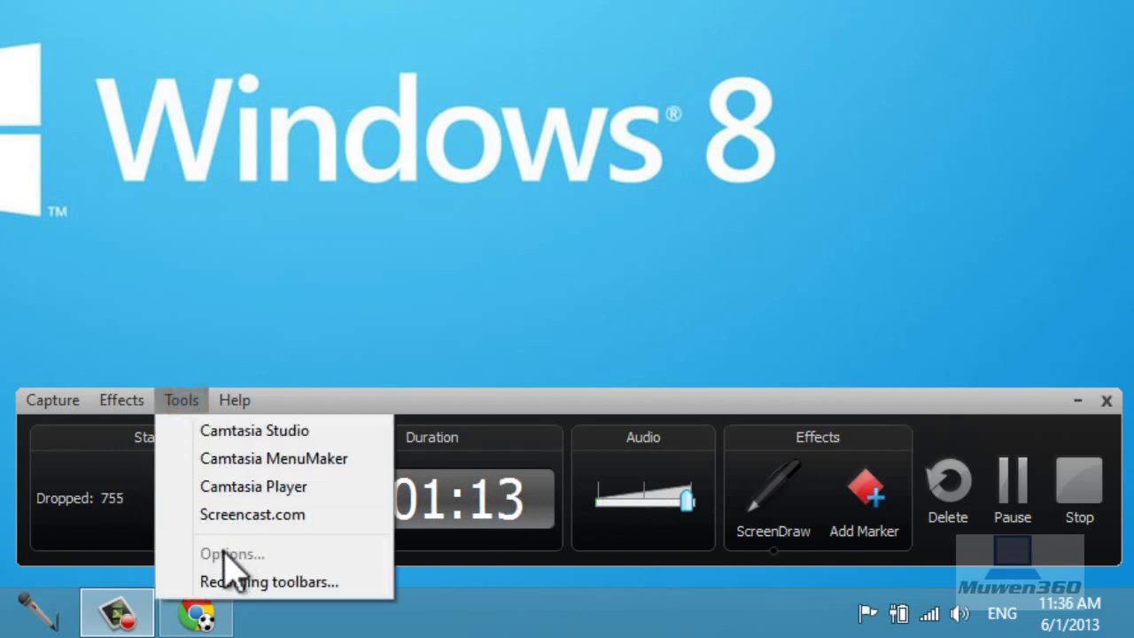
left_click(216, 582)
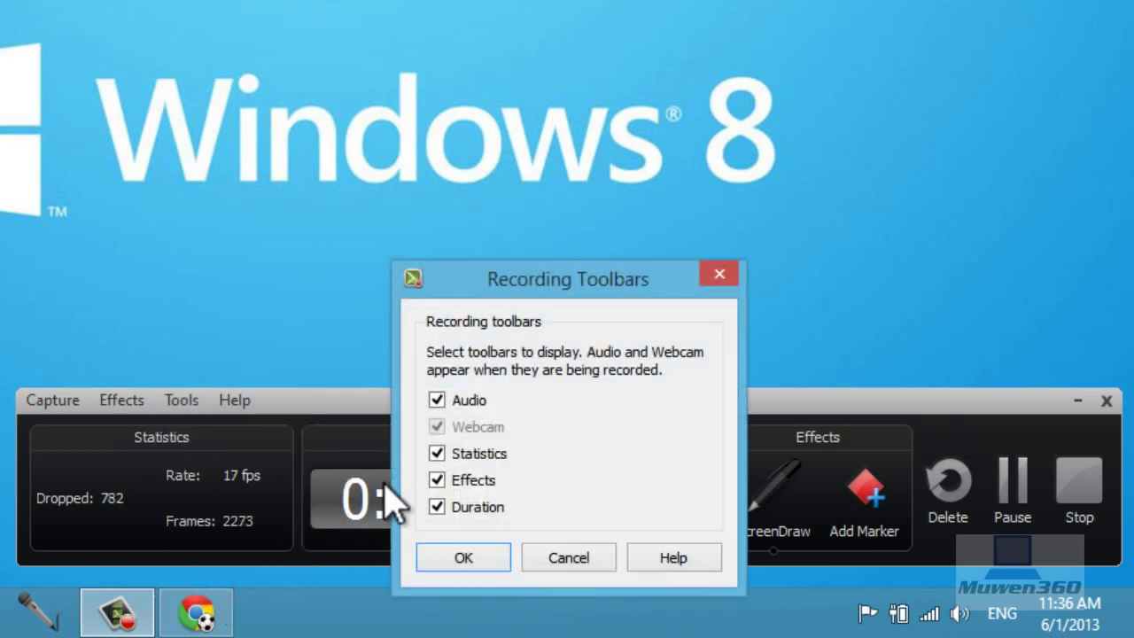
left_click(435, 507)
left_click(437, 506)
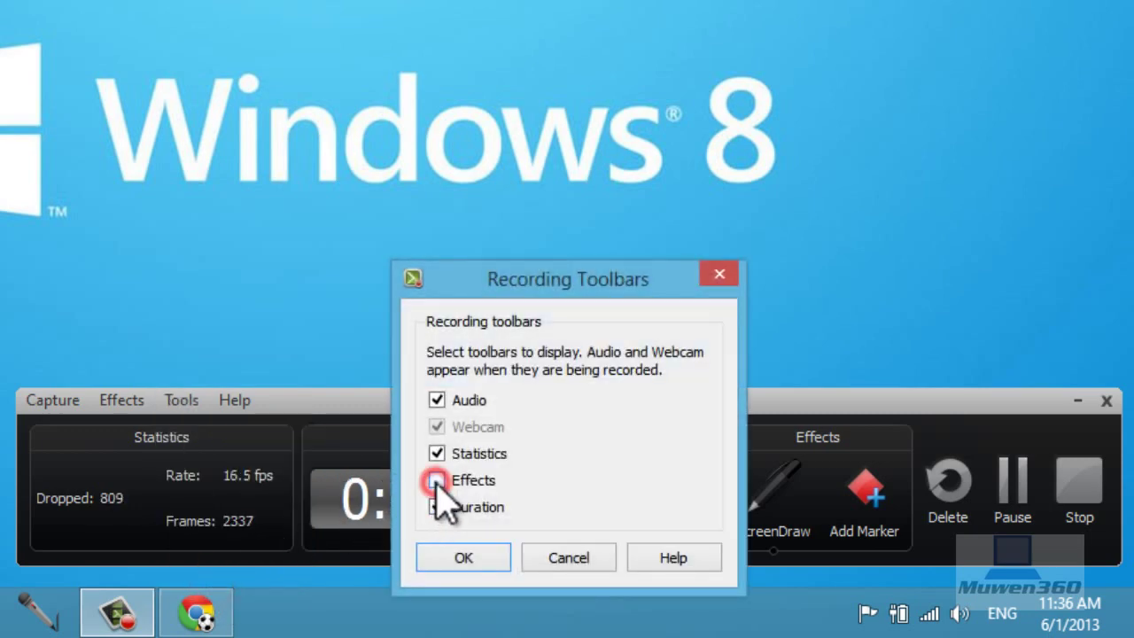
left_click(463, 560)
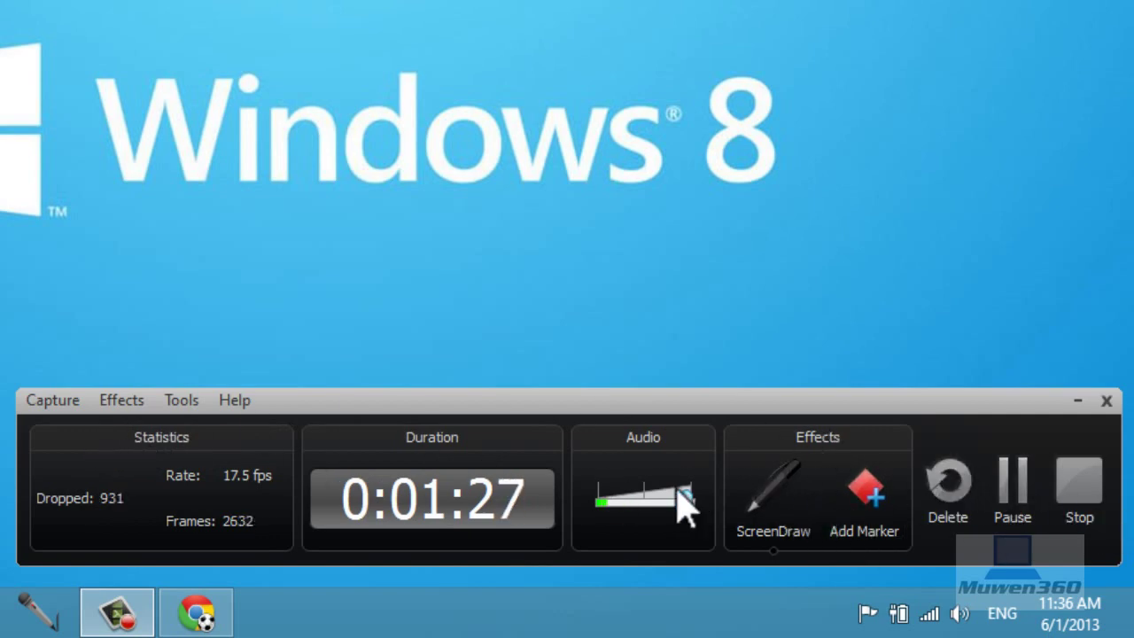
Enable ScreenDraw and draw a blue rectangle over the top of the Windows logo
left_click(789, 507)
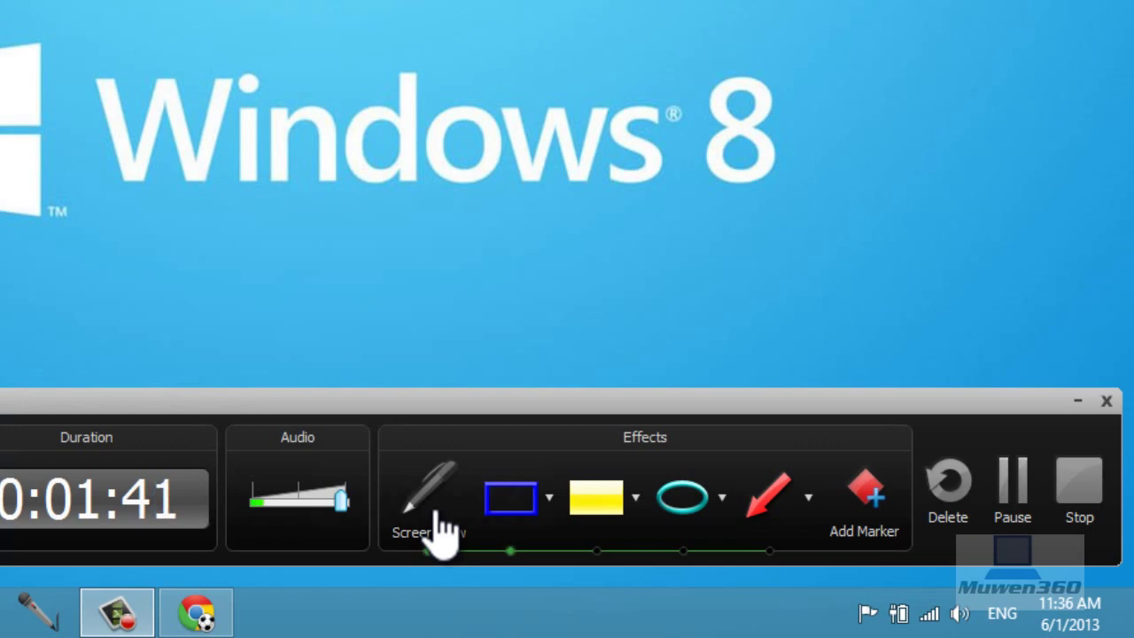
left_click(440, 527)
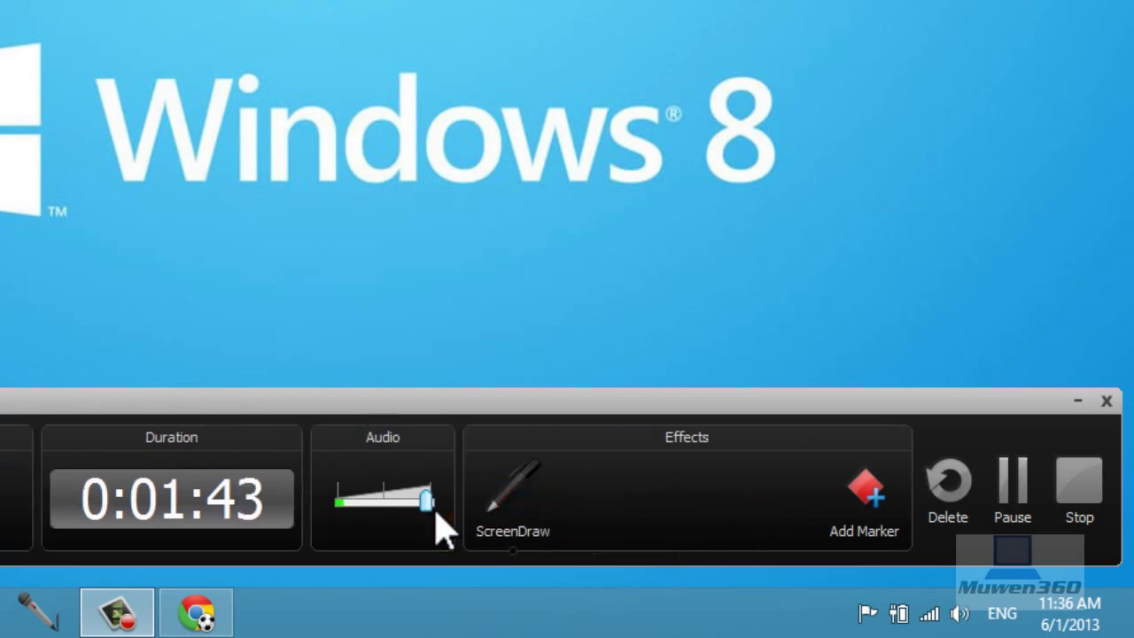
left_click(815, 527)
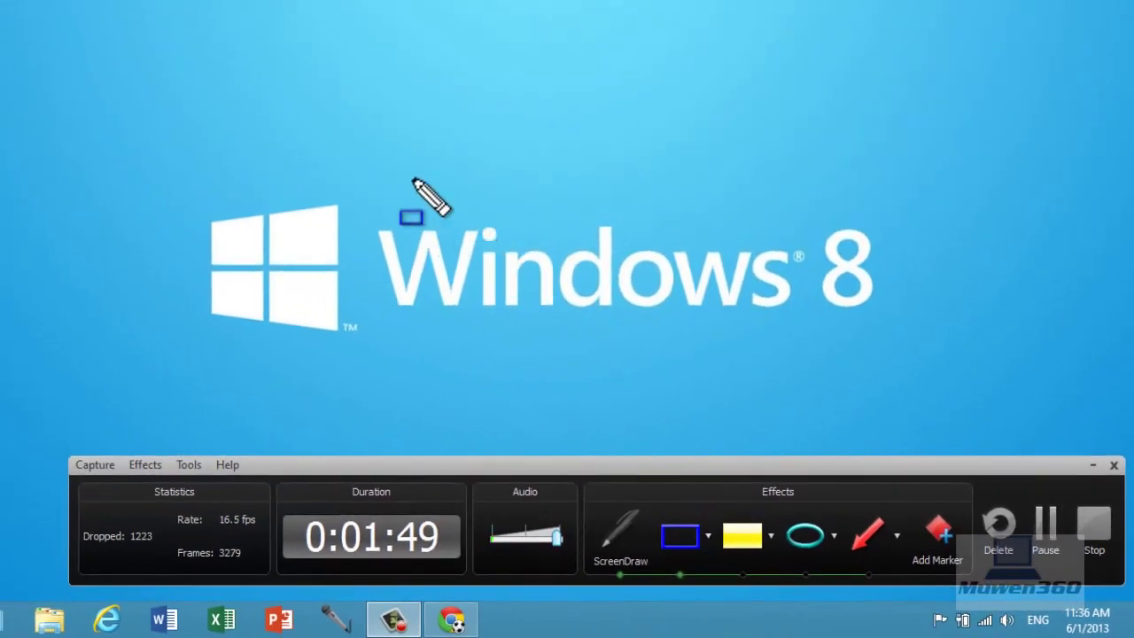
left_click_drag(310, 127, 536, 237)
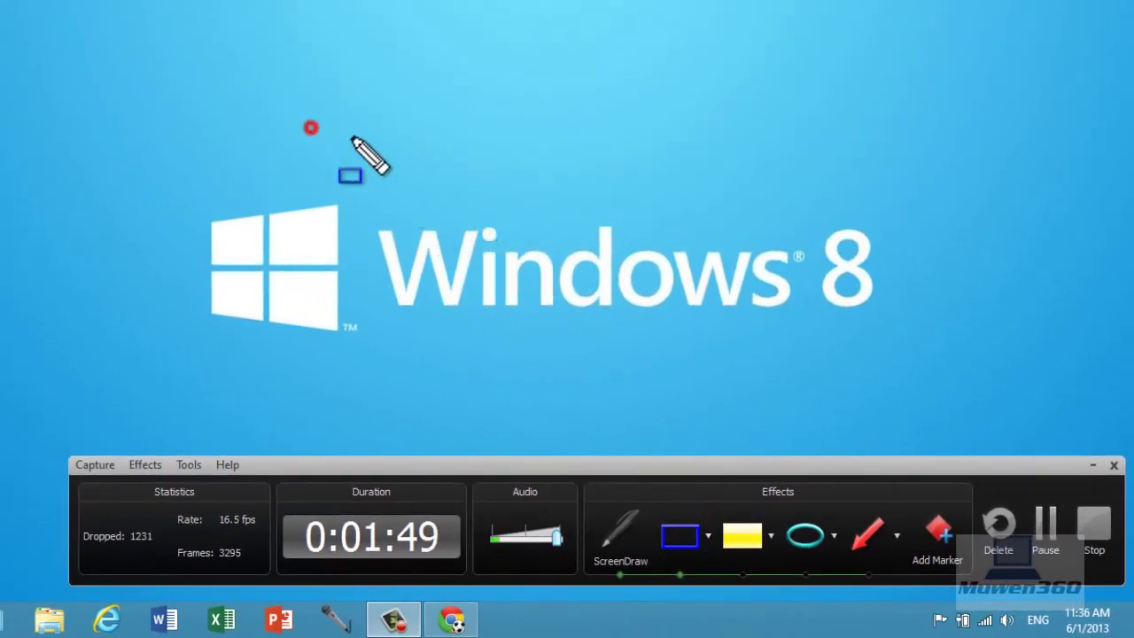
left_click(708, 537)
mouse_move(704, 571)
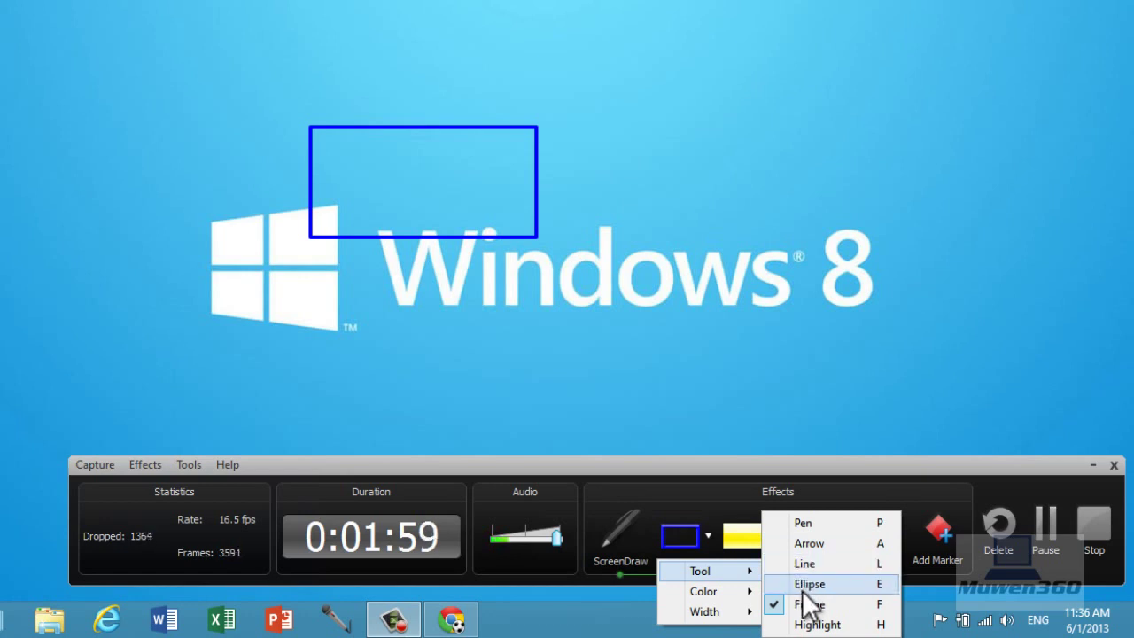
With the Pen tool, scribble blue freehand strokes around the rectangle
left_click(804, 522)
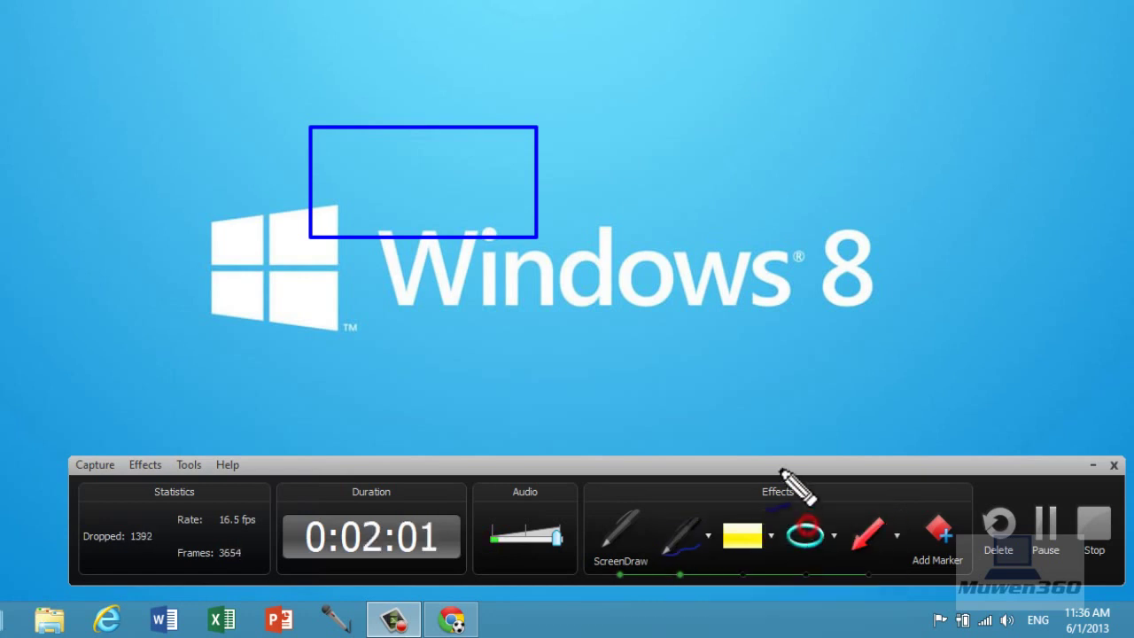
left_click_drag(620, 84, 657, 113)
left_click_drag(270, 46, 347, 48)
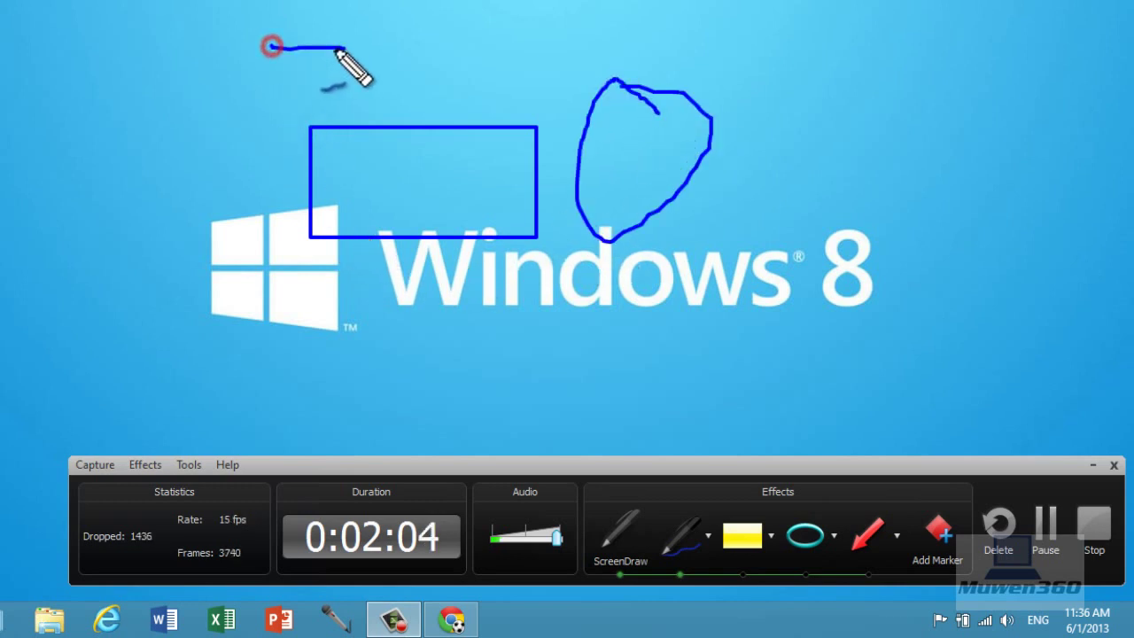
mouse_move(232, 62)
left_mouse_down()
mouse_move(199, 144)
mouse_move(235, 137)
left_mouse_up()
left_click_drag(215, 164, 273, 200)
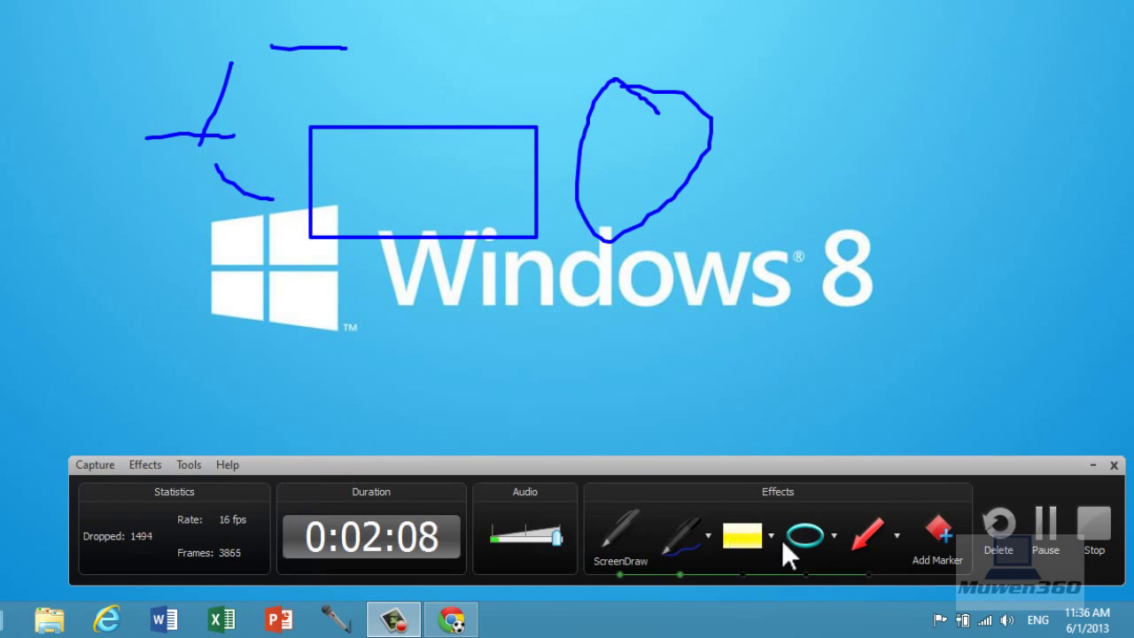
Switch the pen colour to yellow and scribble across the logo and Windows 8 text
left_click(709, 539)
mouse_move(705, 591)
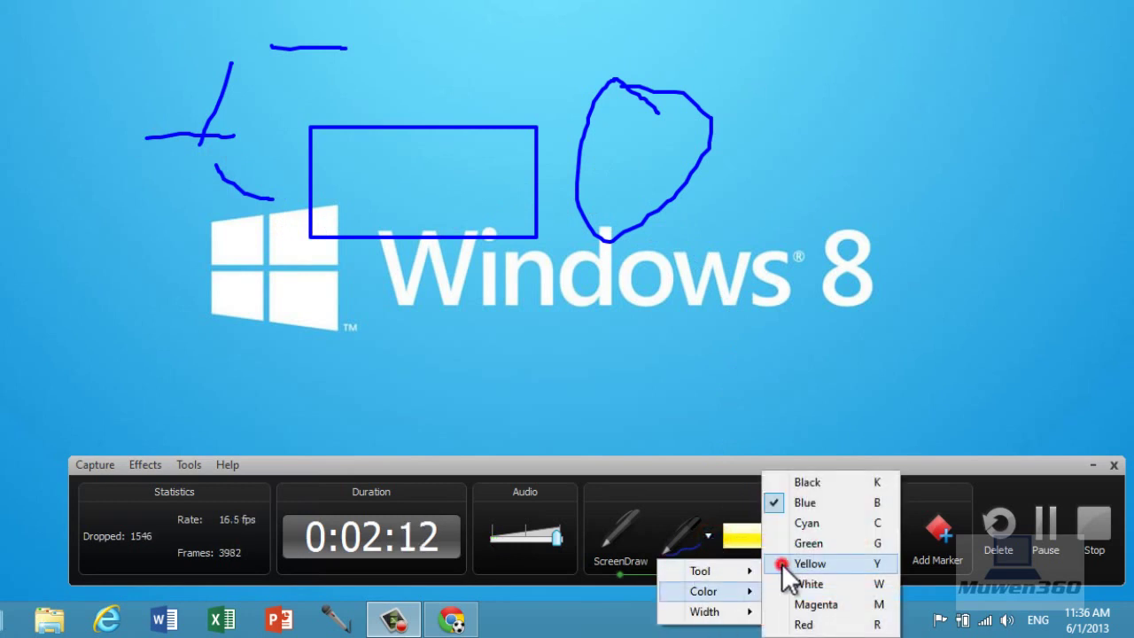
left_click(781, 564)
left_click_drag(488, 31, 622, 62)
left_click_drag(644, 122, 638, 151)
left_click_drag(740, 40, 682, 264)
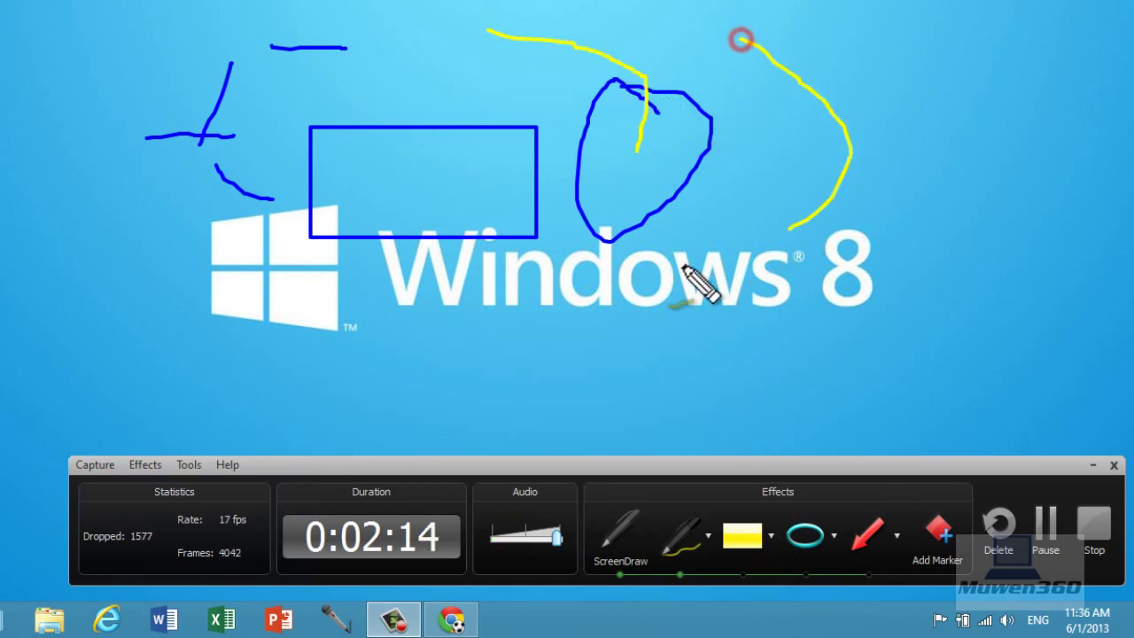
left_click_drag(510, 292, 691, 352)
left_click_drag(390, 273, 602, 257)
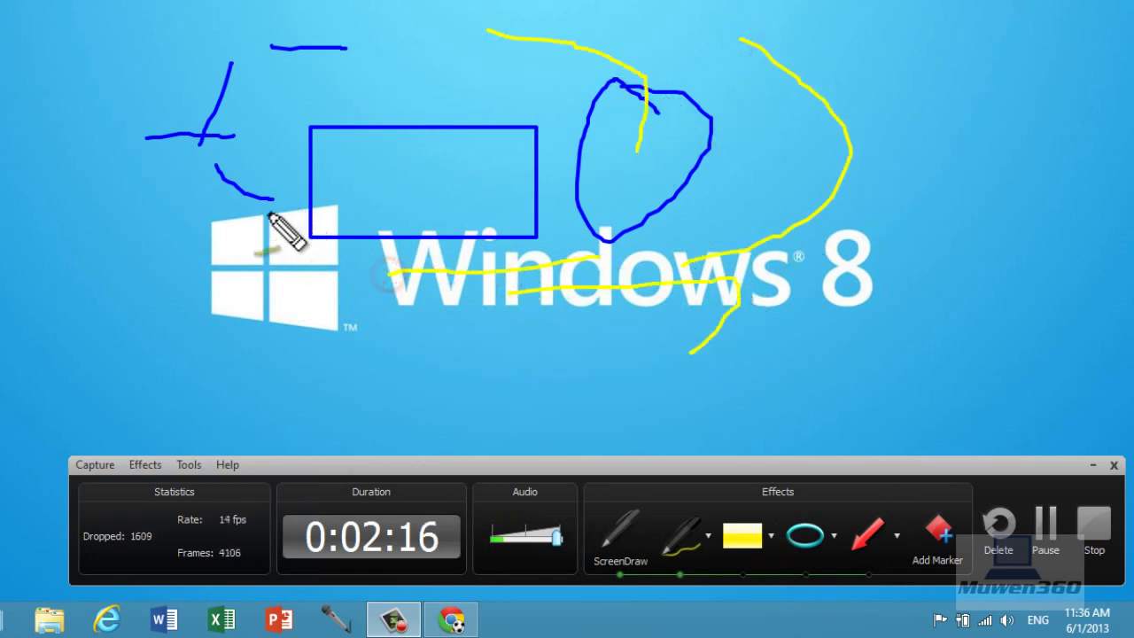
left_click_drag(275, 149, 279, 235)
left_click_drag(188, 241, 257, 264)
left_click_drag(209, 299, 430, 310)
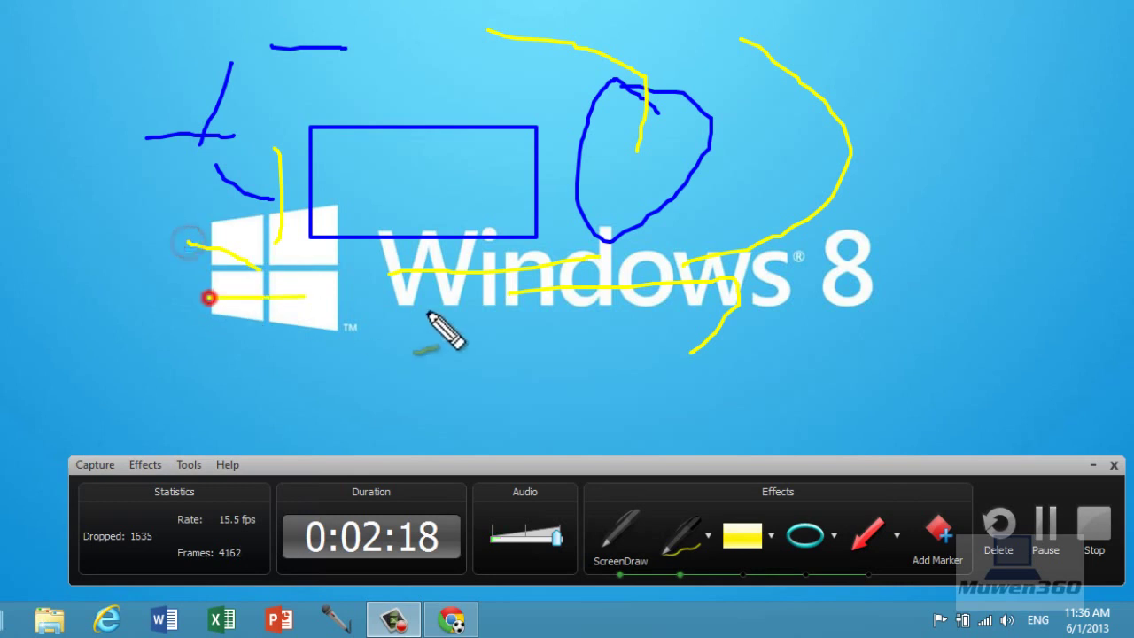
left_click_drag(816, 104, 824, 210)
Draw two red arrows, one from the top right and one pointing down onto Windows
left_click(864, 536)
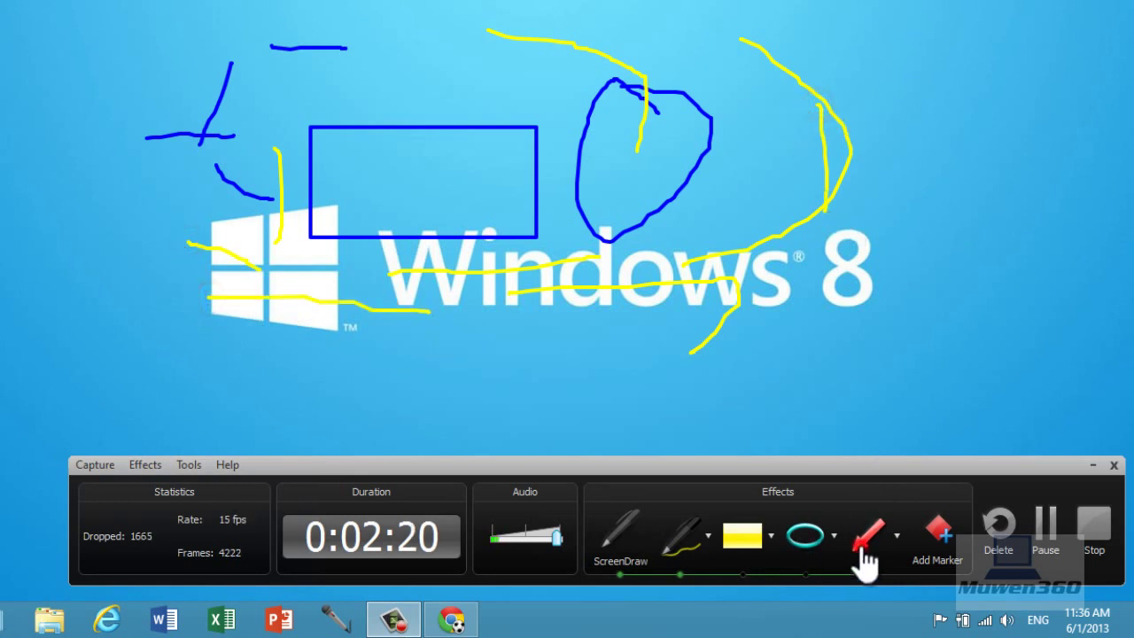
left_click_drag(933, 44, 903, 91)
left_click_drag(884, 184, 602, 53)
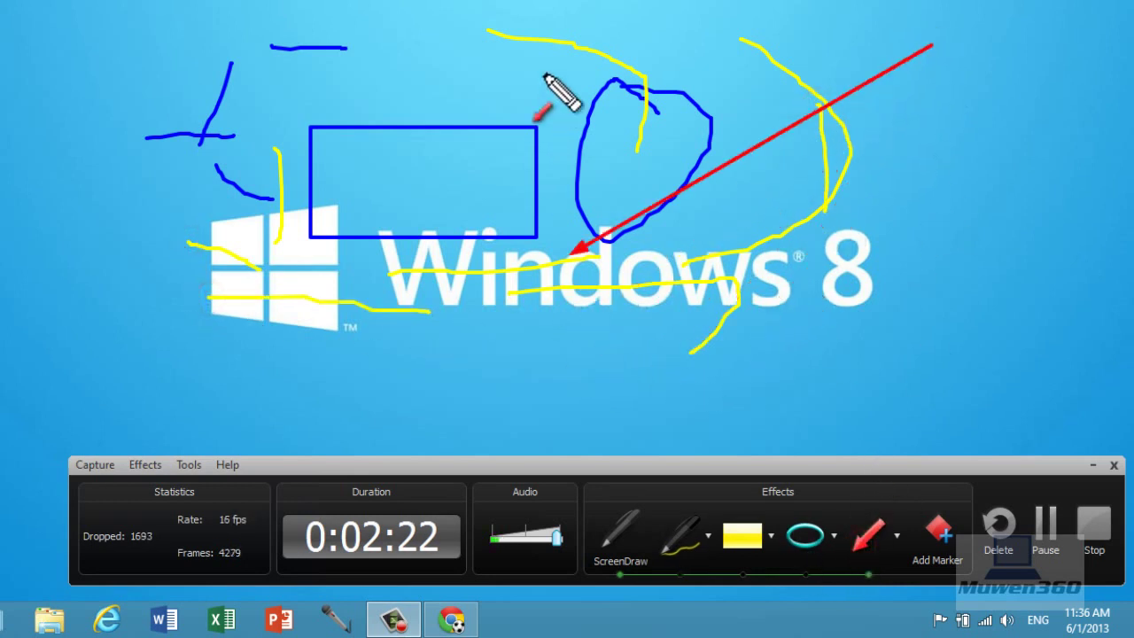
left_click_drag(684, 214, 668, 297)
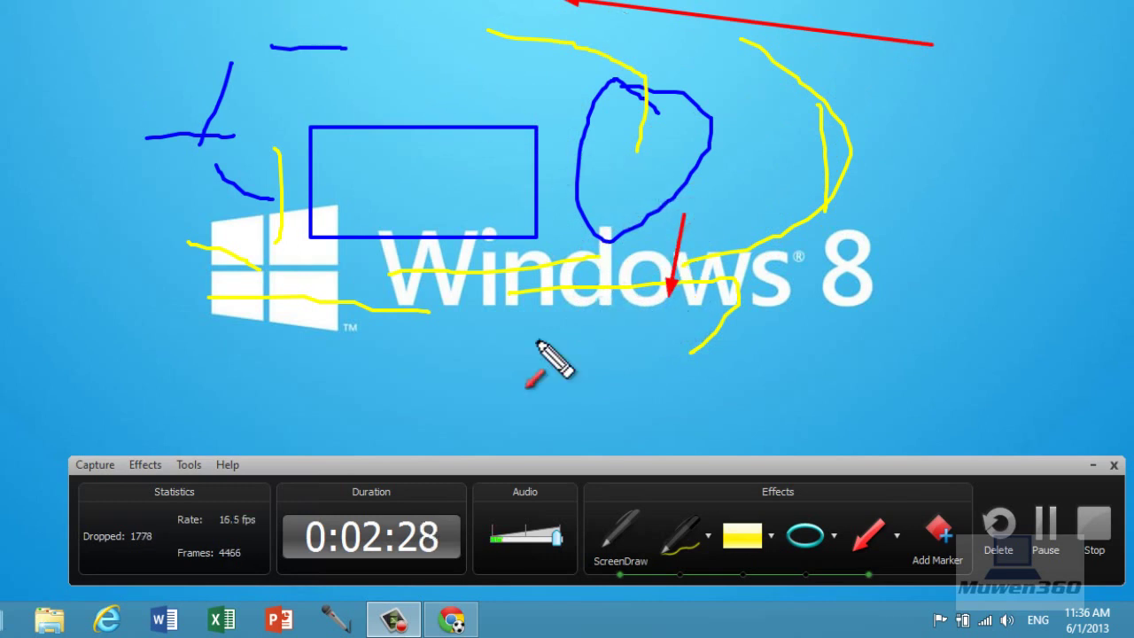
Draw a cyan ellipse ringing the Windows logo
left_click(806, 536)
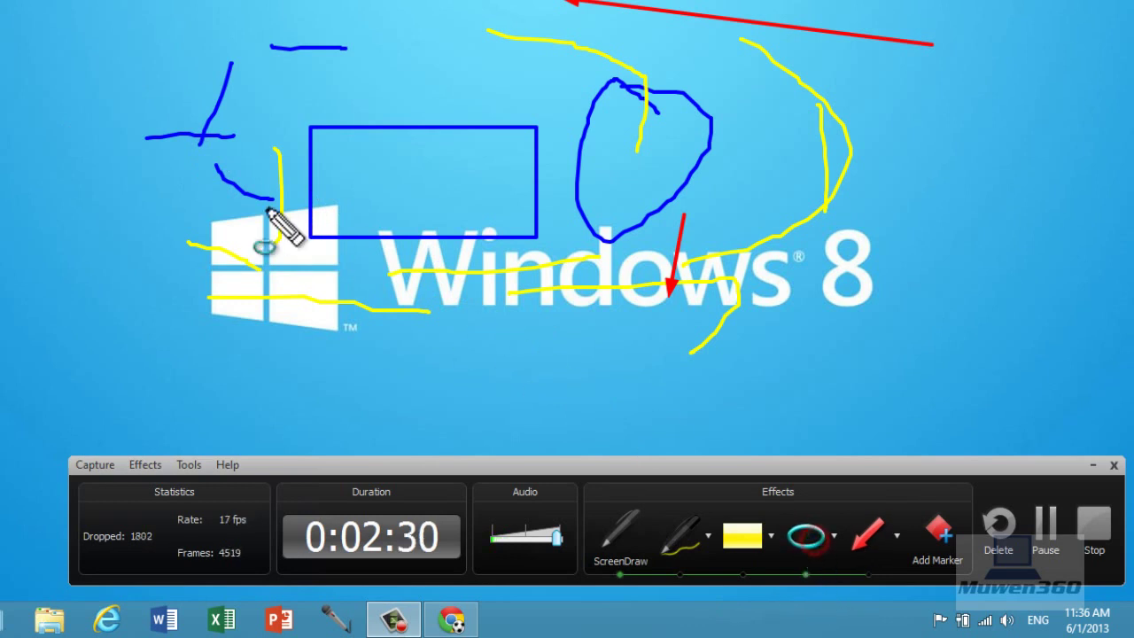
left_click_drag(172, 140, 294, 330)
left_click_drag(388, 375, 398, 379)
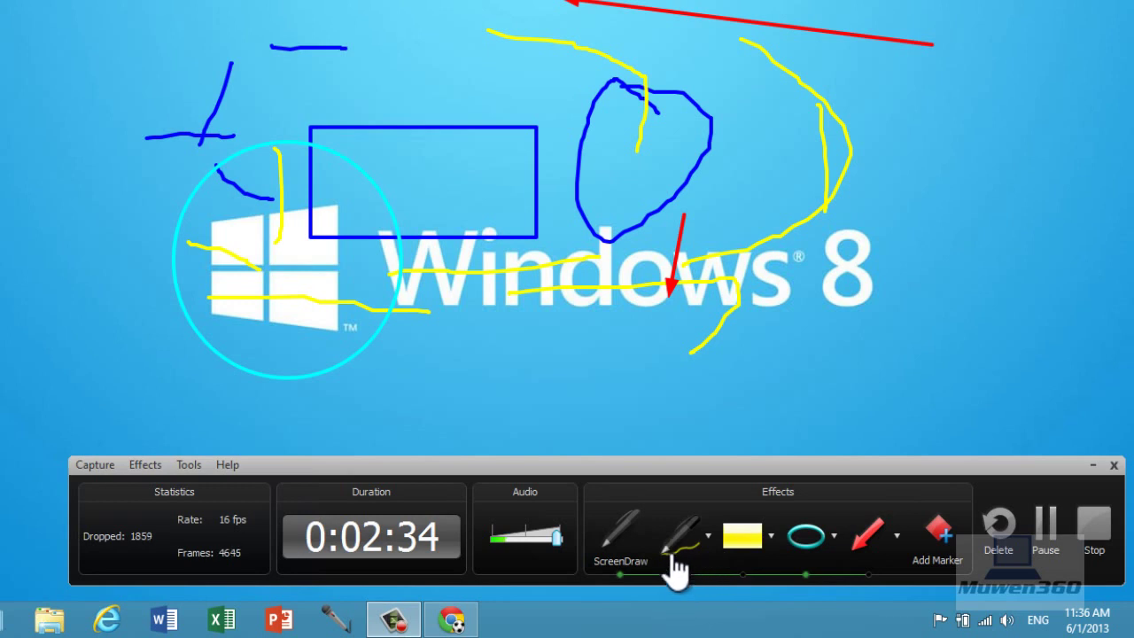
Set the pen width to 2 and add thin yellow strokes around the desktop
left_click(708, 535)
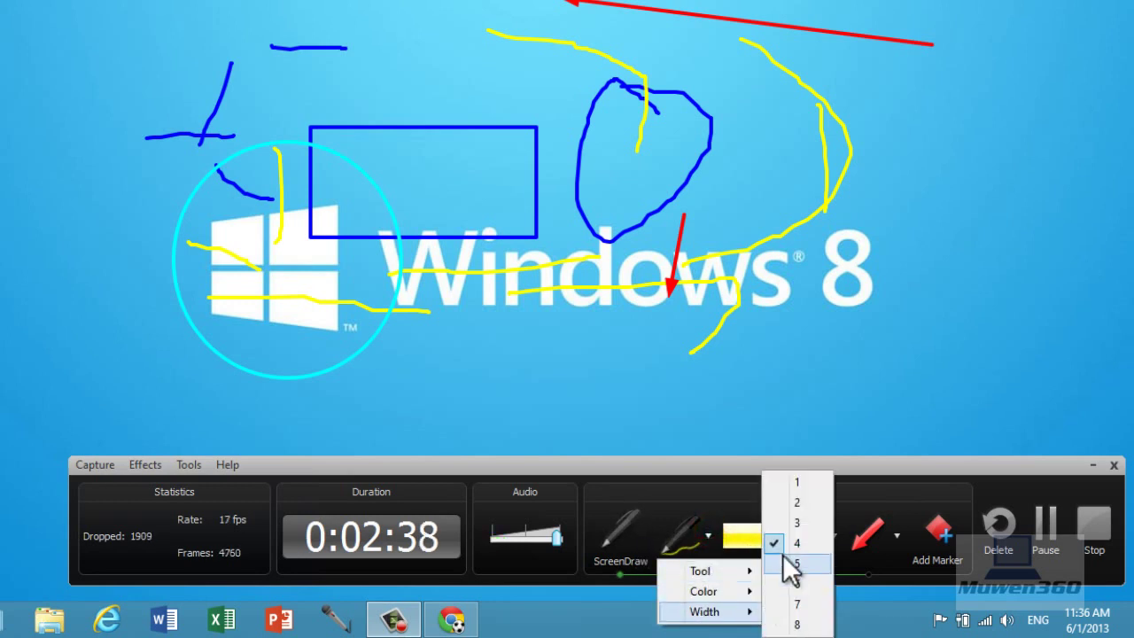
mouse_move(706, 611)
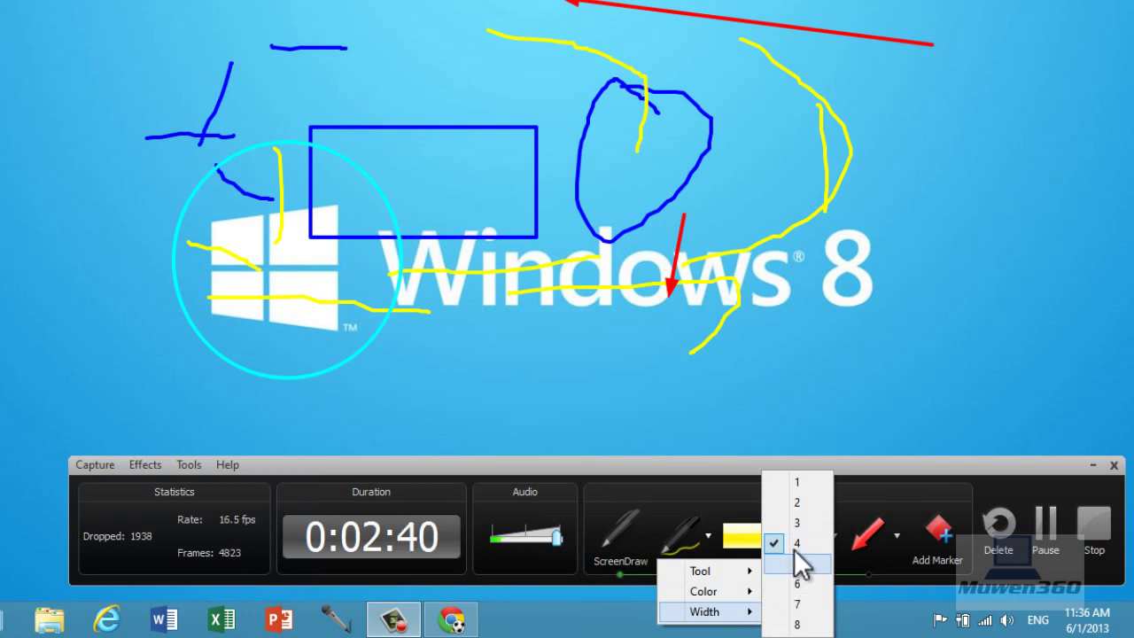
left_click(796, 502)
left_click_drag(846, 312, 811, 191)
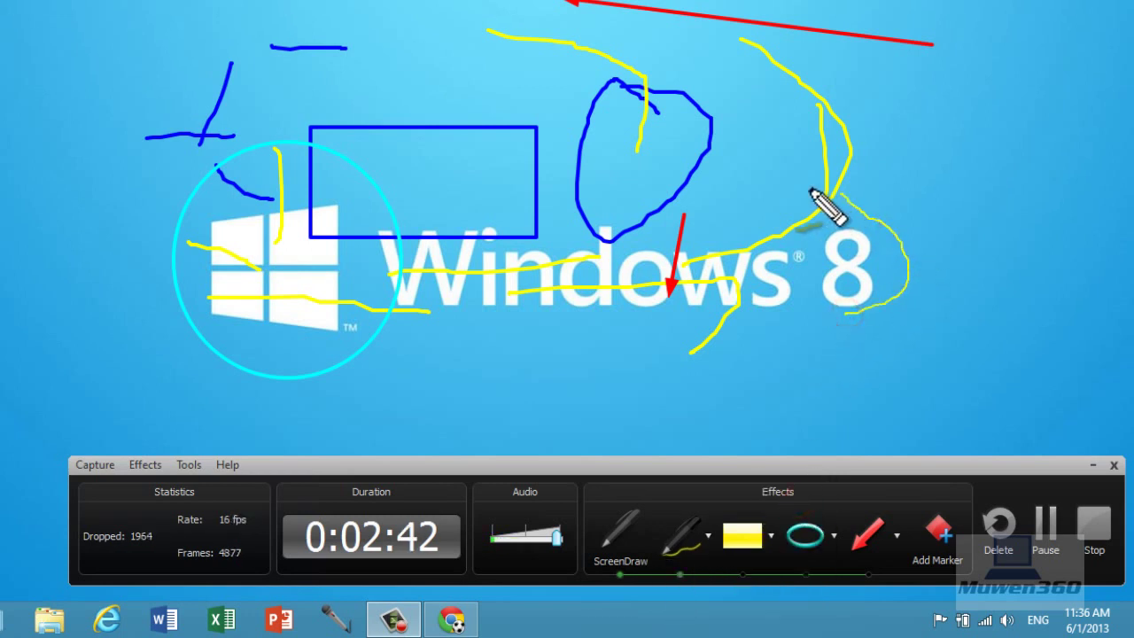
left_click_drag(744, 165, 758, 239)
left_click_drag(430, 84, 529, 93)
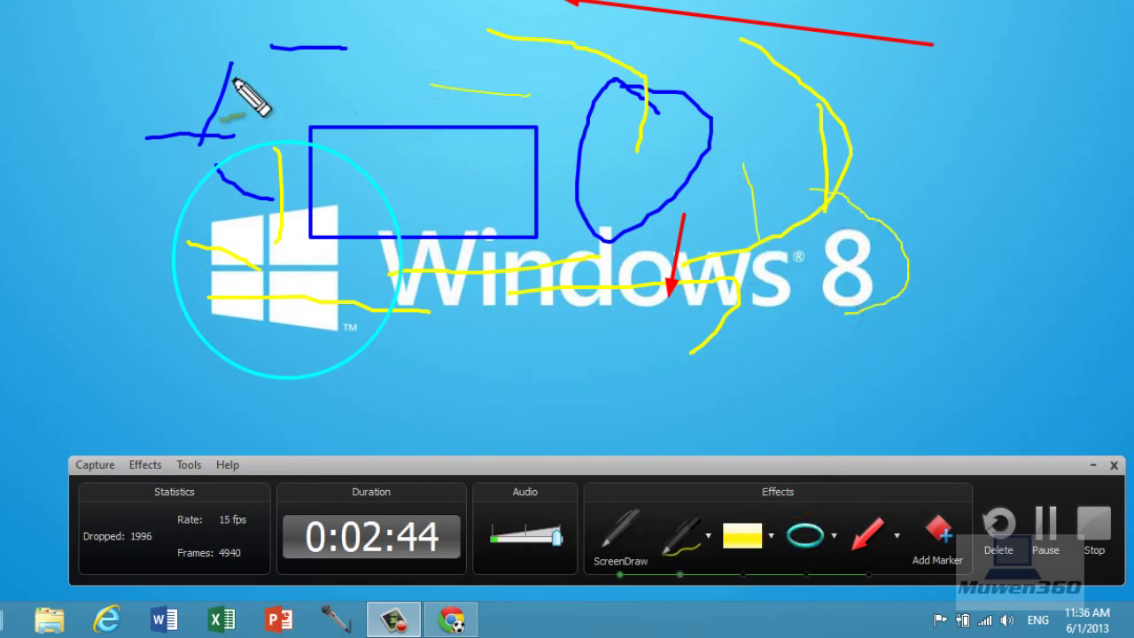
left_click_drag(178, 71, 190, 138)
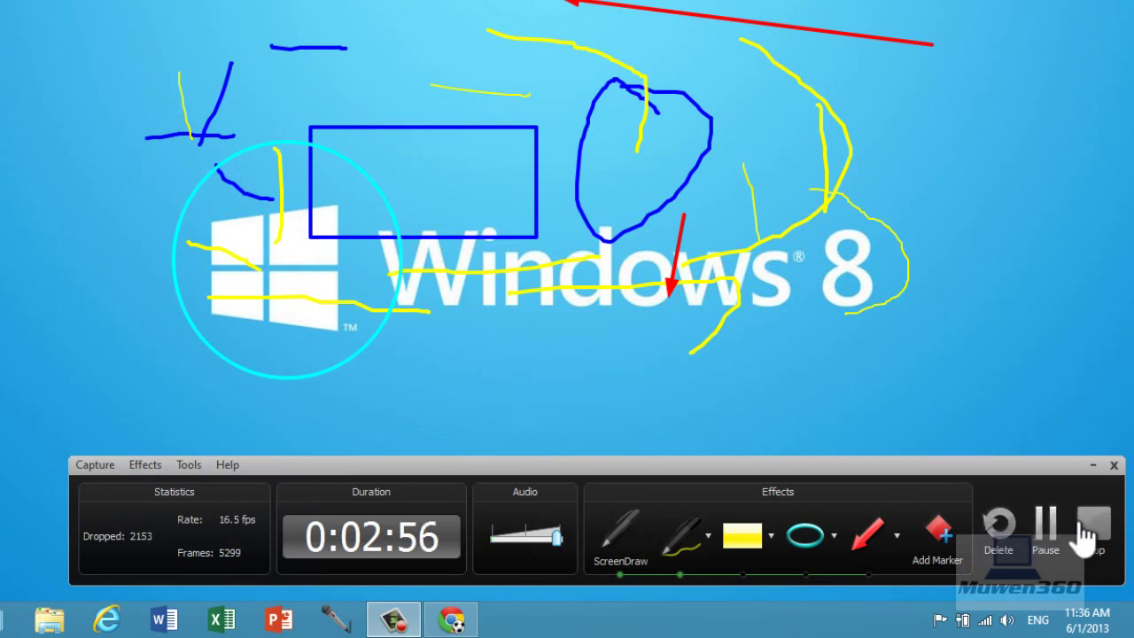
key("ctrl+shift+d")
left_click_drag(796, 493, 820, 488)
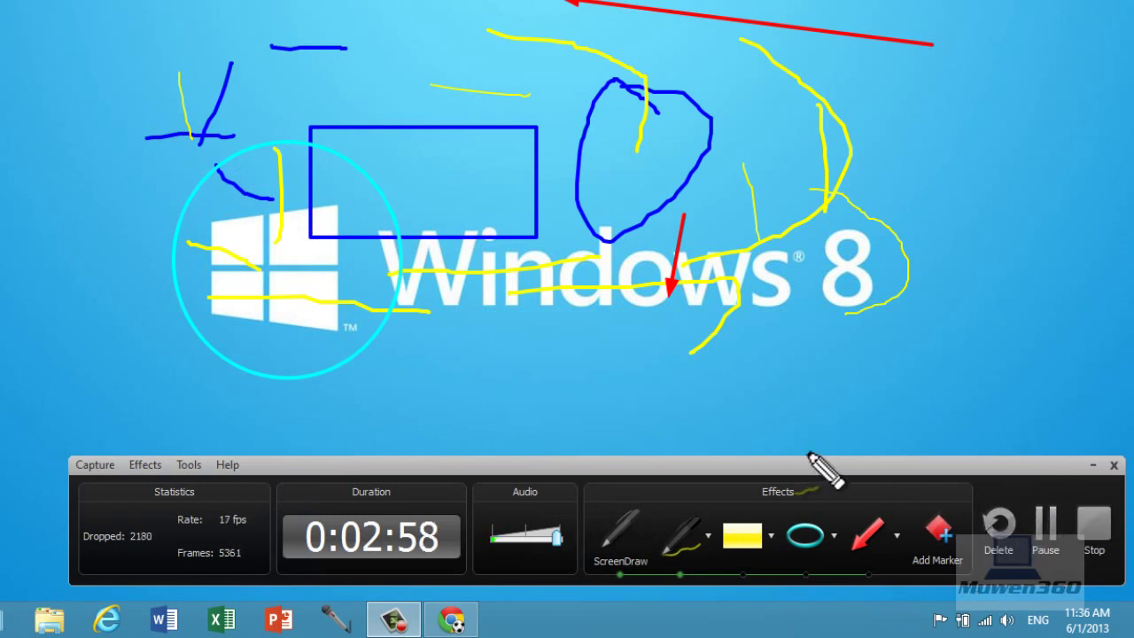